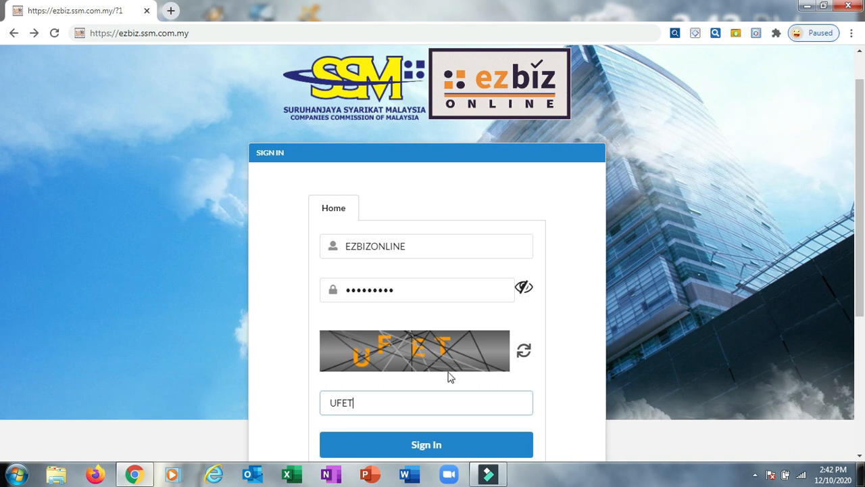
Sign in to the EzBiz portal and open the Registration of New Business (Form A).
{"action": "left_click", "coordinate": [426, 445]}
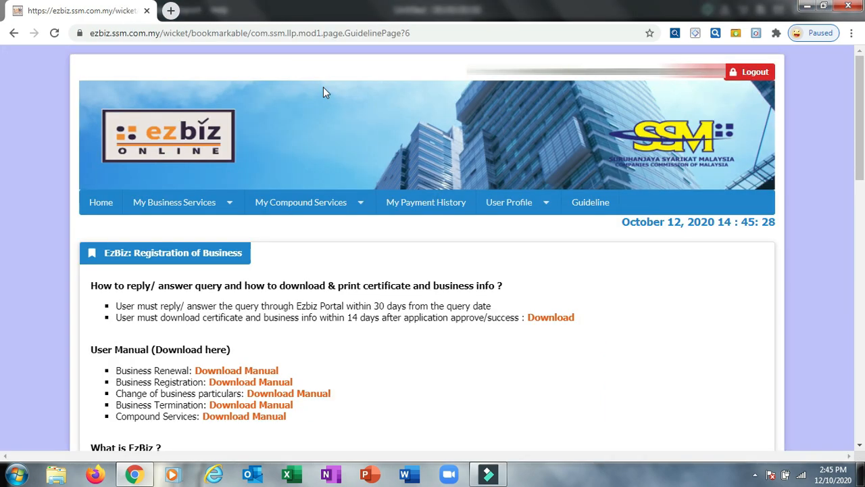
{"action": "left_click", "coordinate": [223, 208]}
{"action": "left_click", "coordinate": [283, 270]}
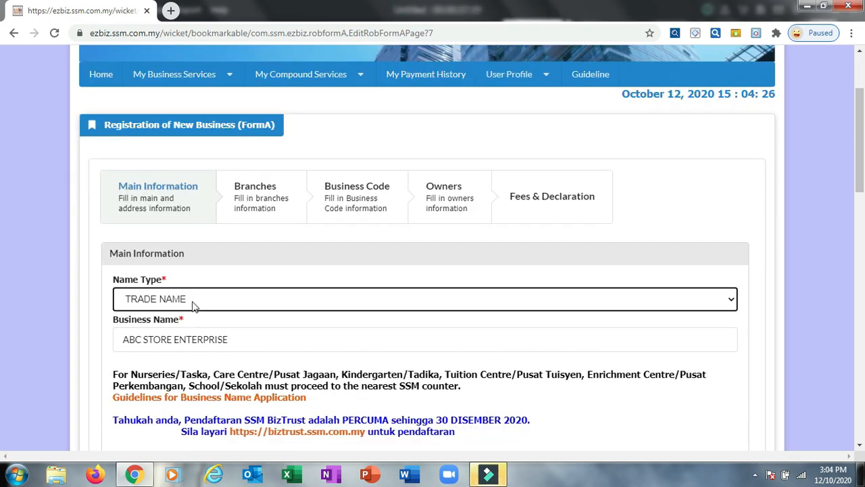
Set the Name Type in the main information to TRADE NAME.
{"action": "left_click", "coordinate": [194, 303]}
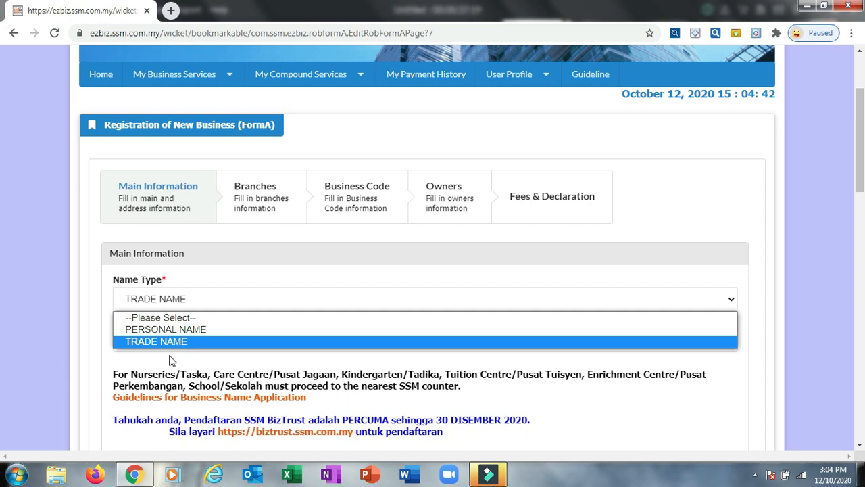
{"action": "left_click", "coordinate": [157, 342]}
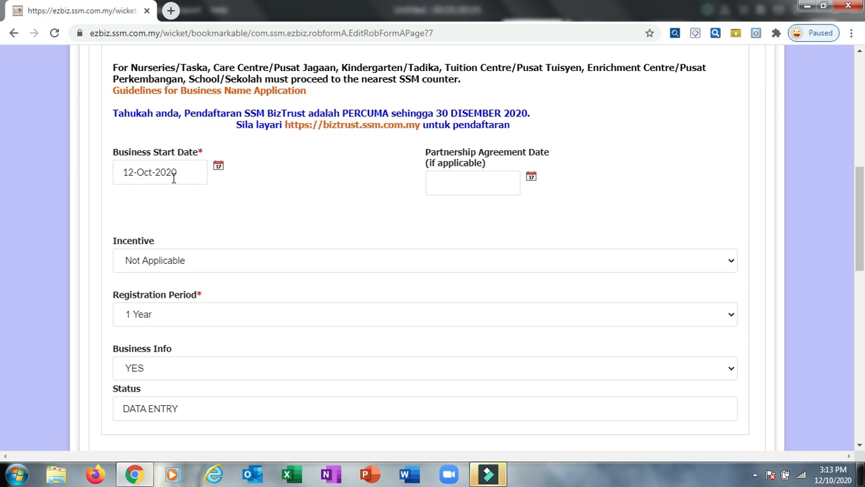
Set the Business Start Date to 04-Aug-2020.
{"action": "left_click", "coordinate": [219, 167]}
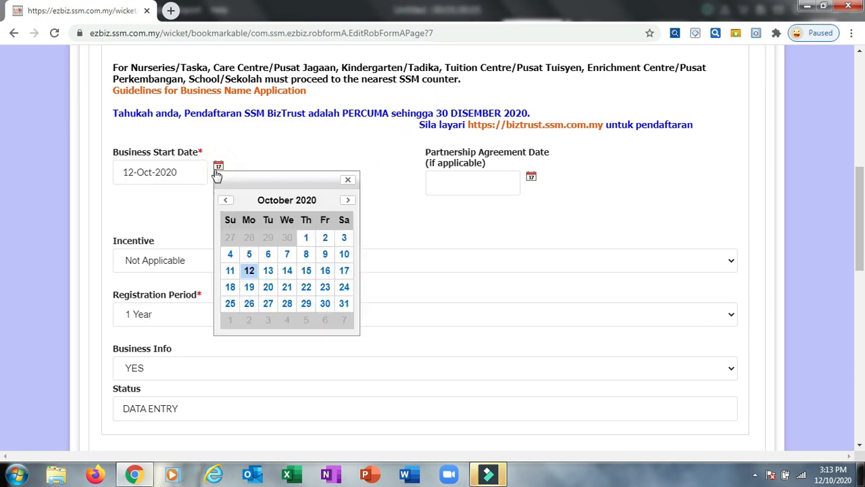
{"action": "left_click", "coordinate": [225, 200]}
{"action": "left_click", "coordinate": [225, 201]}
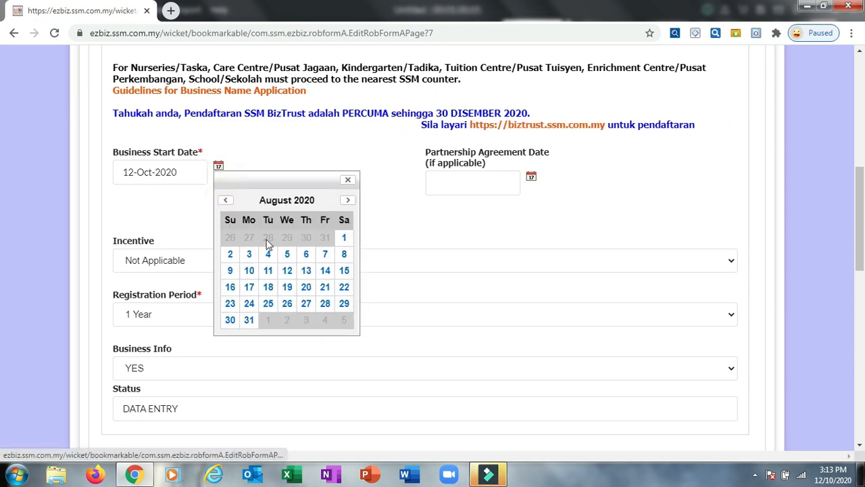
{"action": "left_click", "coordinate": [268, 254]}
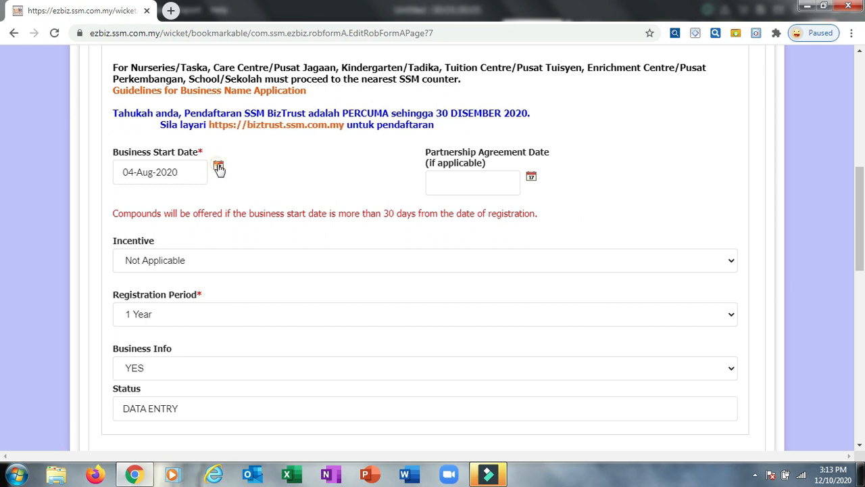
Set the Business Start Date to 12-Oct-2020.
{"action": "left_click", "coordinate": [219, 168]}
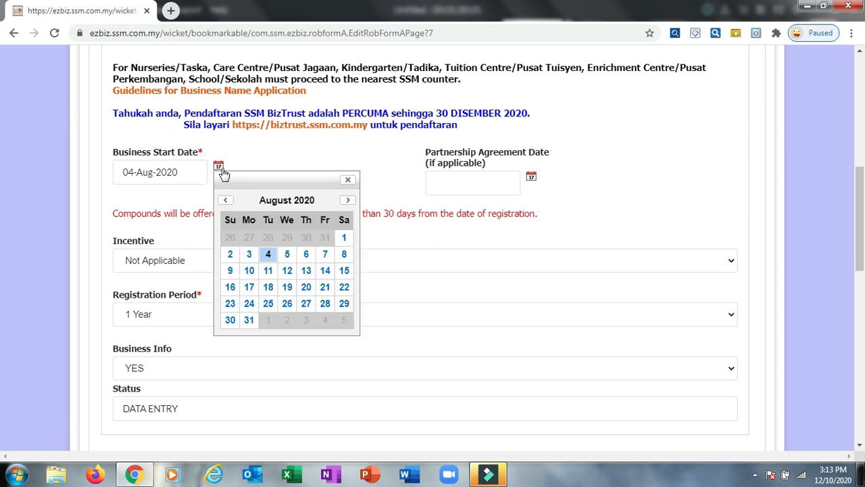
{"action": "left_click", "coordinate": [347, 201]}
{"action": "left_click", "coordinate": [347, 201]}
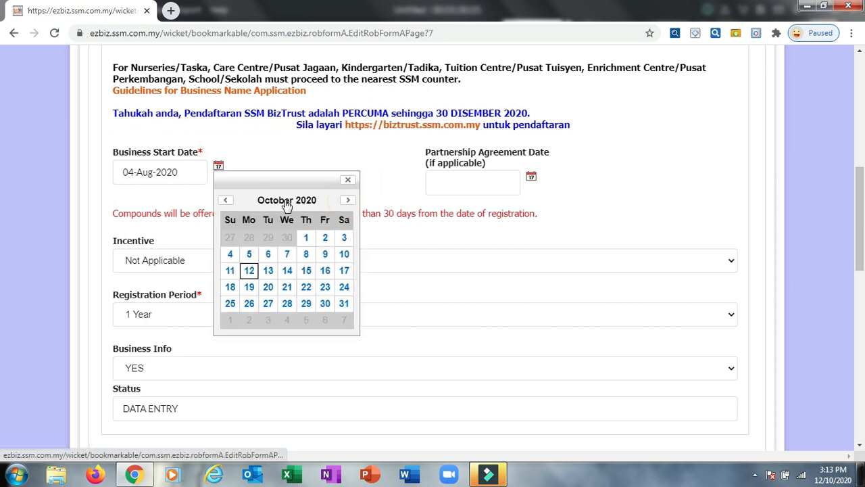
{"action": "left_click", "coordinate": [249, 270]}
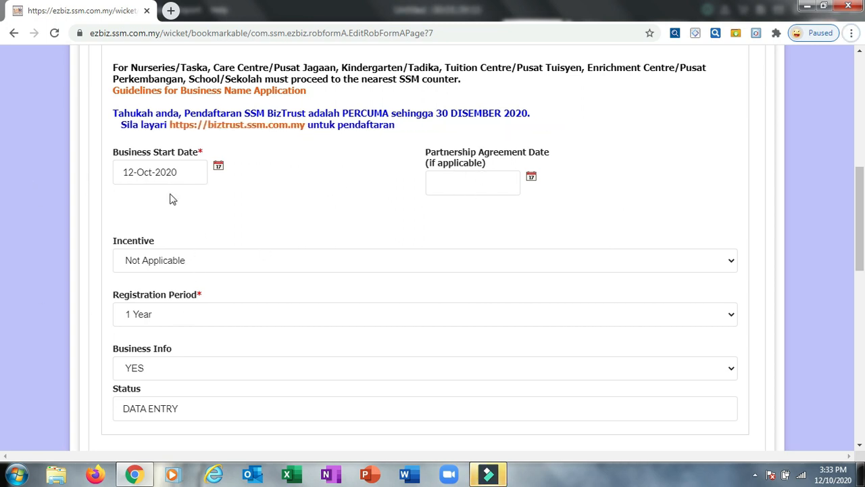
Set the Incentive to Not Applicable and the Registration Period to 1 Year.
{"action": "left_click", "coordinate": [161, 263]}
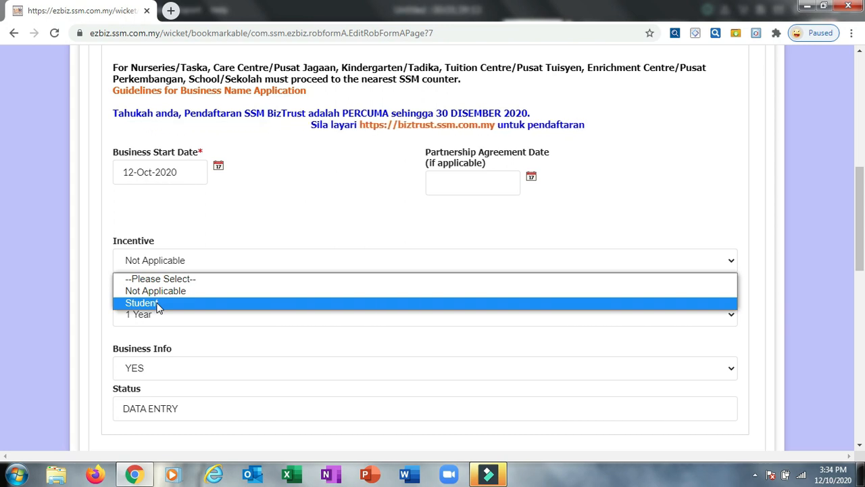
{"action": "left_click", "coordinate": [156, 306]}
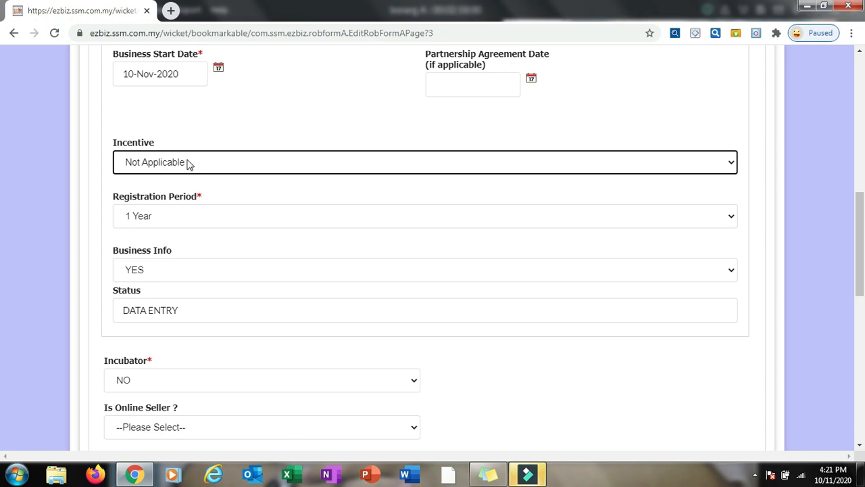
{"action": "left_click", "coordinate": [188, 162]}
{"action": "left_click", "coordinate": [149, 194]}
{"action": "left_click", "coordinate": [167, 217]}
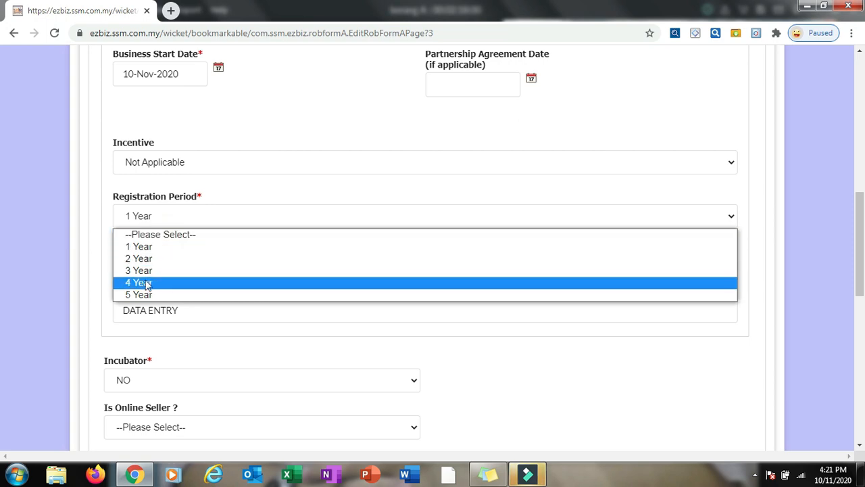
{"action": "left_click", "coordinate": [162, 247]}
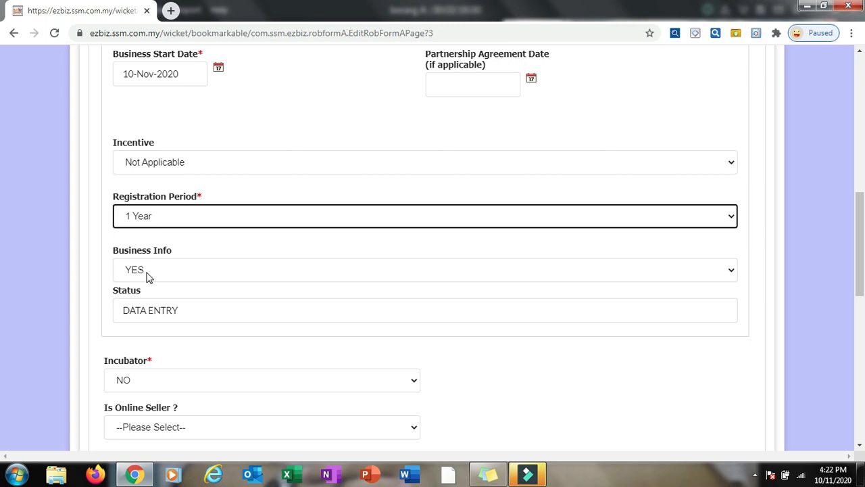
Set Business Info to YES, trying the NO option first.
{"action": "left_click", "coordinate": [148, 274]}
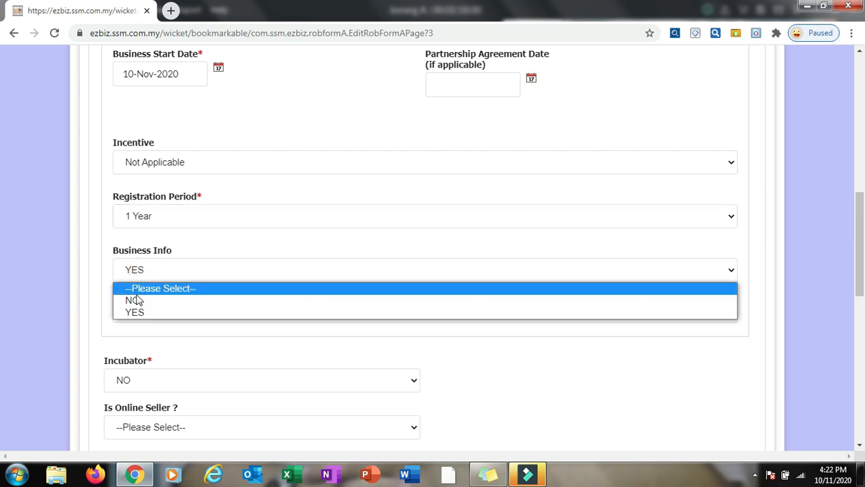
{"action": "left_click", "coordinate": [133, 302]}
{"action": "left_click", "coordinate": [129, 267]}
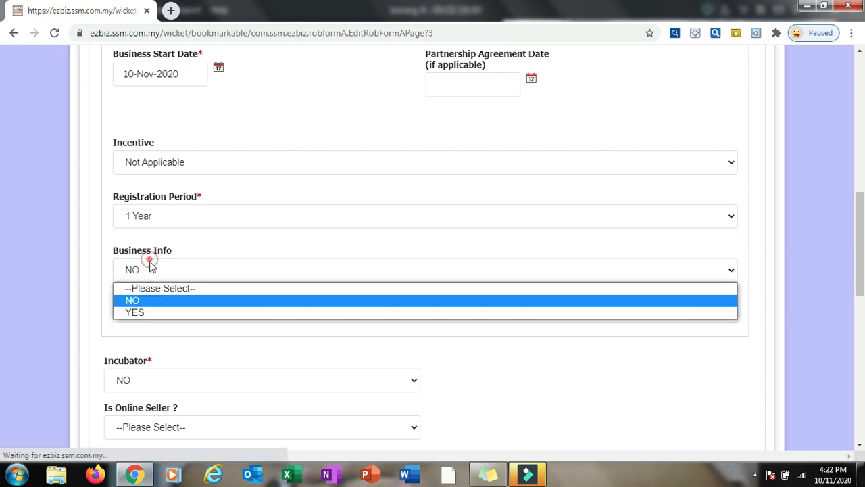
{"action": "left_click", "coordinate": [136, 311]}
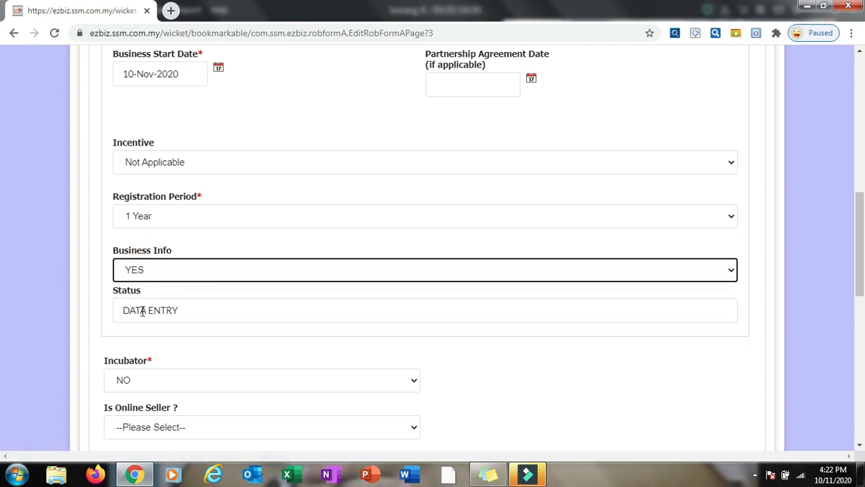
Keep Incubator at NO and answer NO to whether the business is an online seller.
{"action": "left_click", "coordinate": [133, 379]}
{"action": "left_click", "coordinate": [133, 379]}
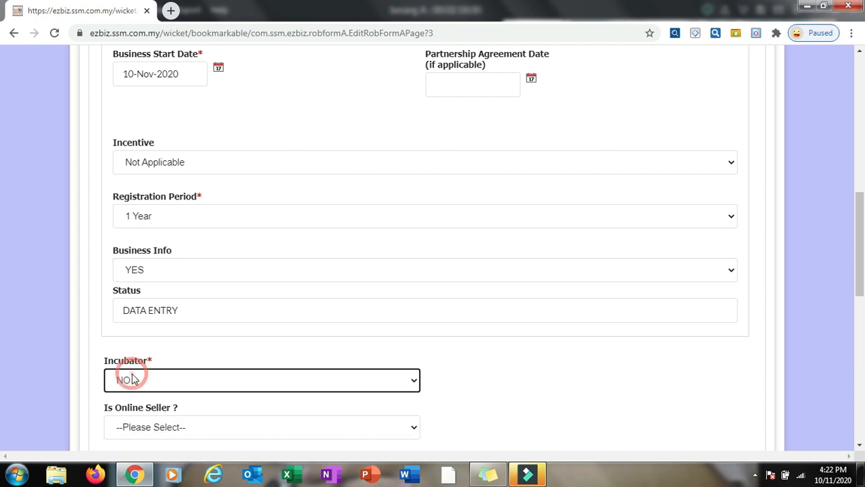
{"action": "left_click", "coordinate": [140, 427]}
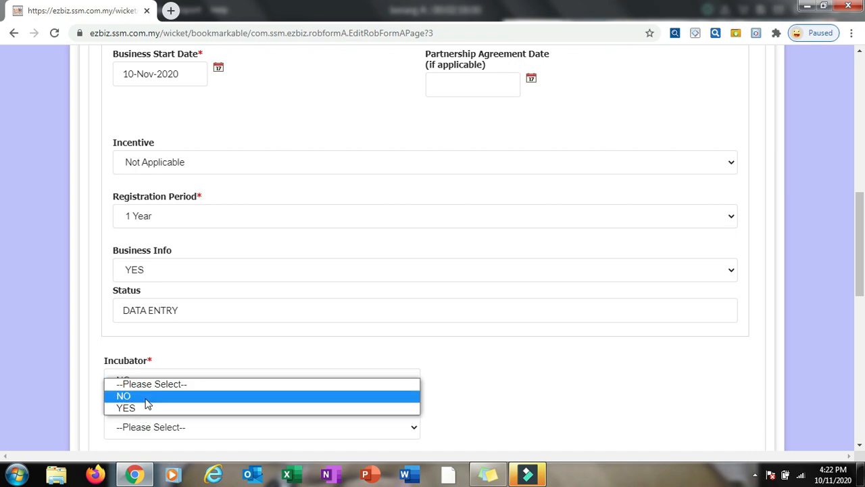
{"action": "left_click", "coordinate": [145, 396]}
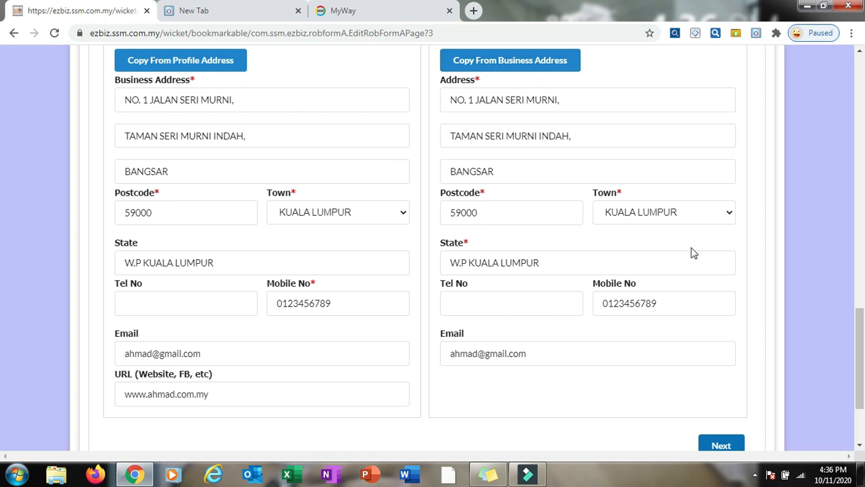
Continue past the address details and the Branches section to Business Code, leaving the branch fields empty.
{"action": "left_click", "coordinate": [722, 446]}
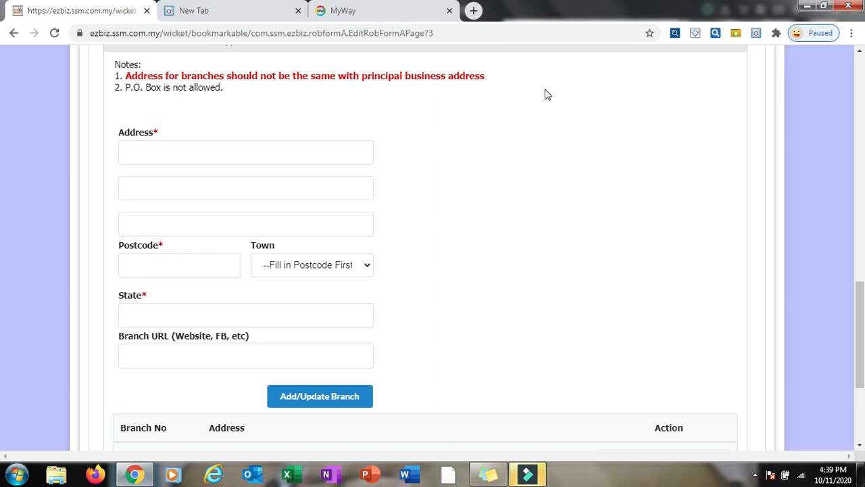
{"action": "left_click_drag", "start_coordinate": [498, 76], "coordinate": [115, 77]}
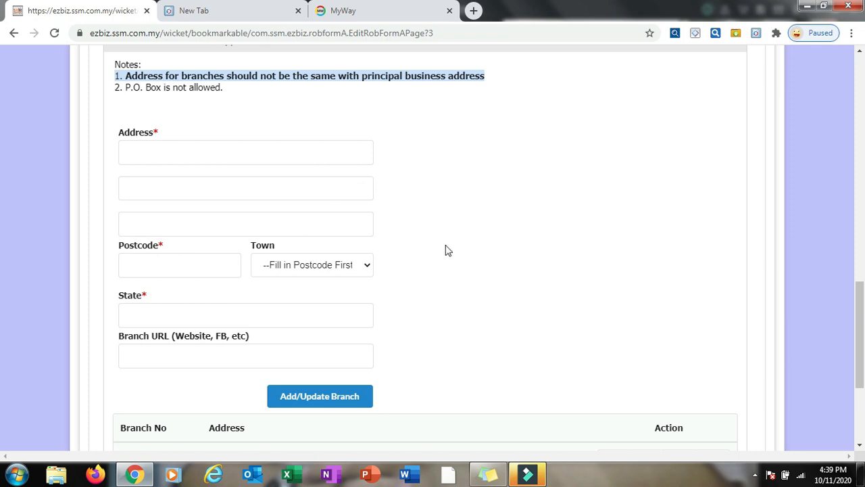
{"action": "scroll", "coordinate": [541, 287], "scroll_direction": "down", "scroll_amount": 3}
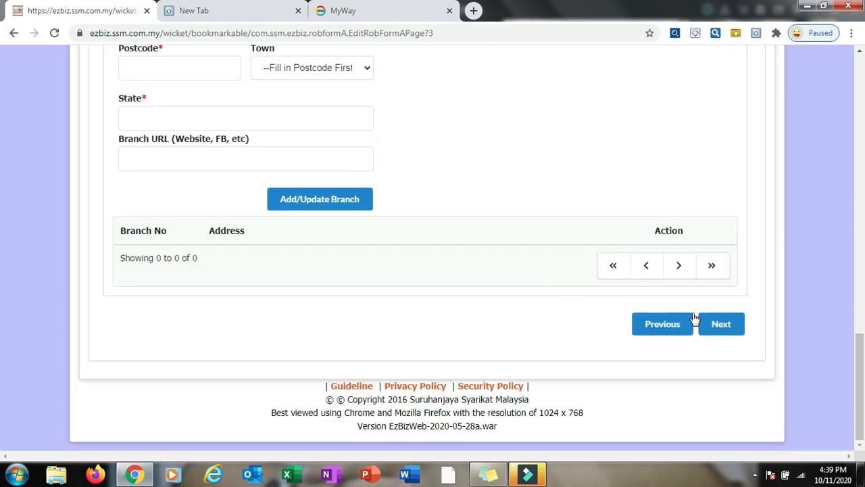
{"action": "left_click", "coordinate": [717, 324]}
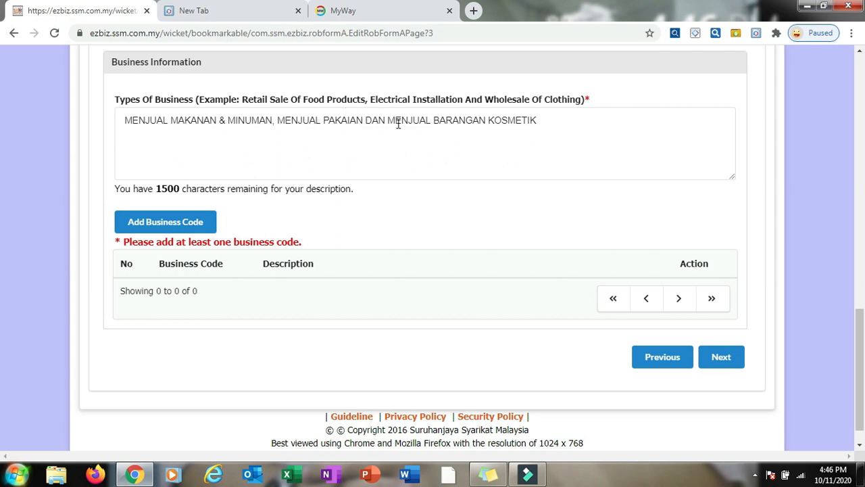
Search the business codes for the keyword MAKAN and add code 01253 (Growing of Edible Nuts).
{"action": "left_click", "coordinate": [460, 143]}
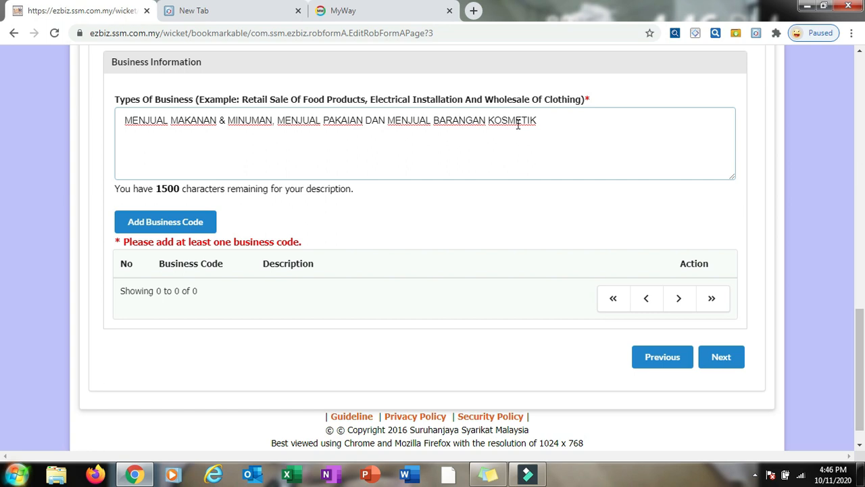
{"action": "left_click", "coordinate": [153, 231]}
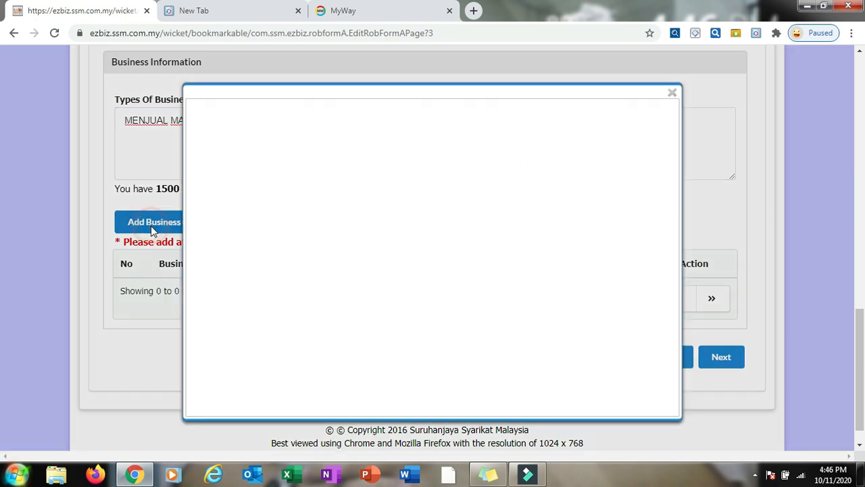
{"action": "left_click", "coordinate": [209, 133]}
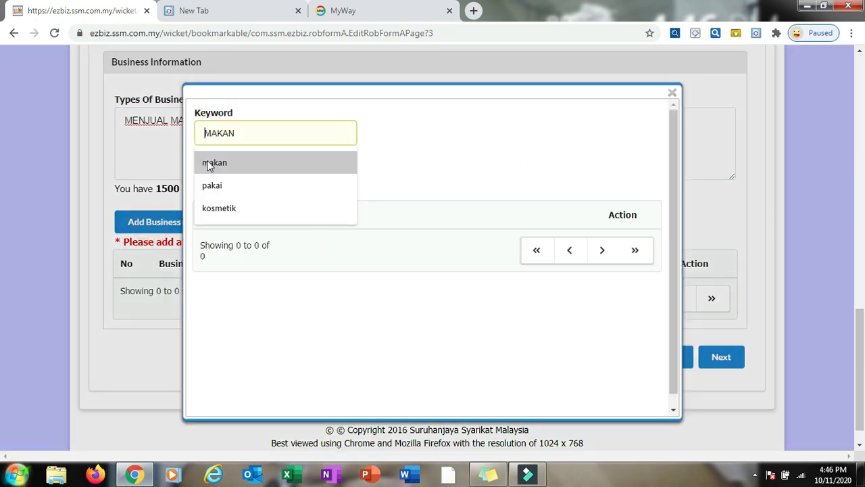
{"action": "left_click", "coordinate": [209, 165]}
{"action": "left_click", "coordinate": [213, 177]}
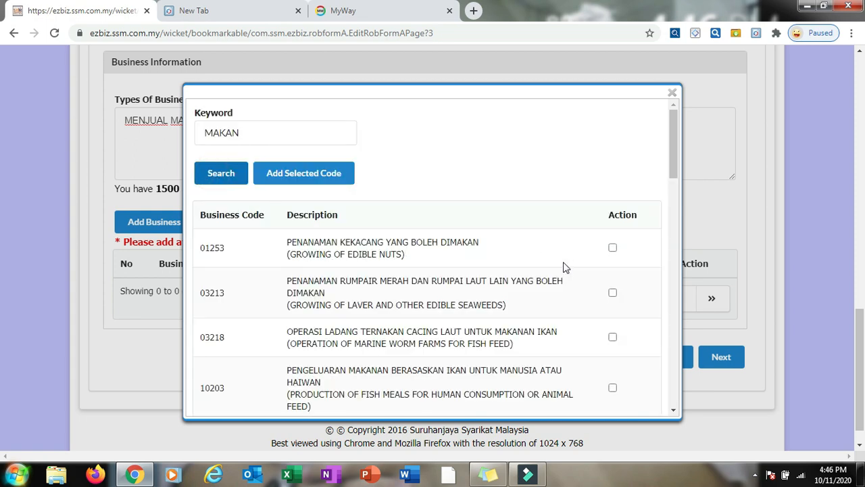
{"action": "left_click", "coordinate": [612, 249]}
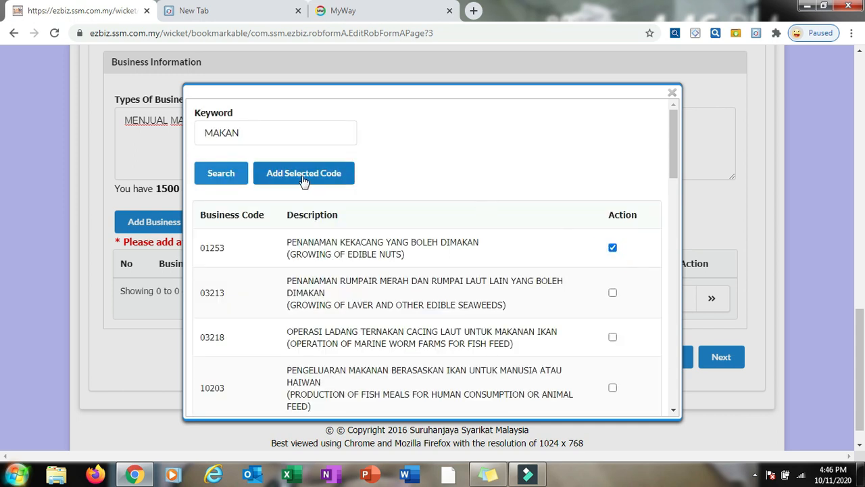
{"action": "left_click", "coordinate": [303, 177]}
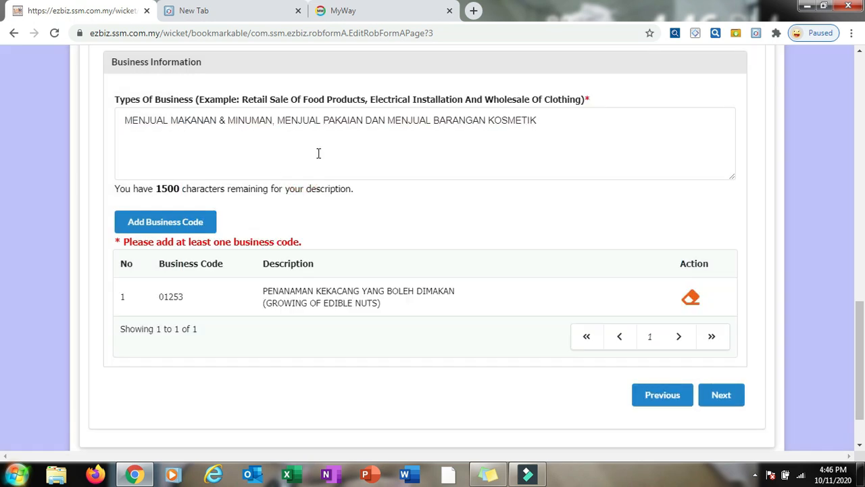
Search the business codes for the keyword PAKAI and add code 14102 (Manufacture of Clothings).
{"action": "left_click", "coordinate": [181, 230]}
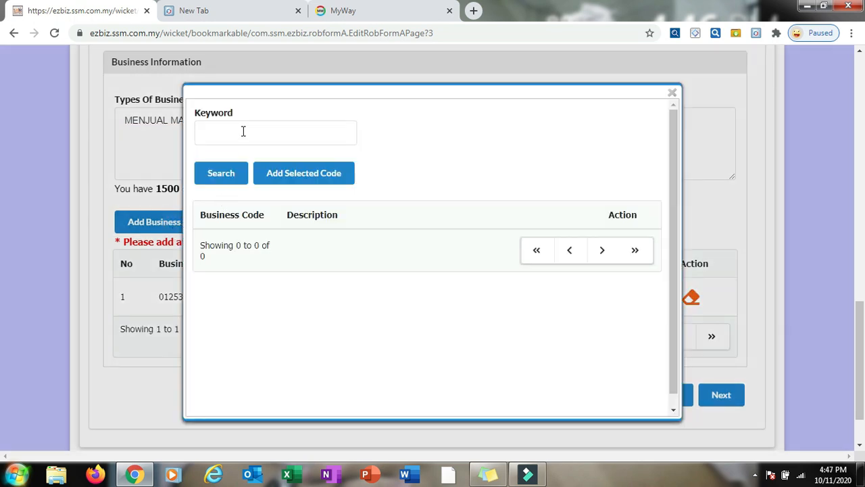
{"action": "left_click", "coordinate": [243, 131]}
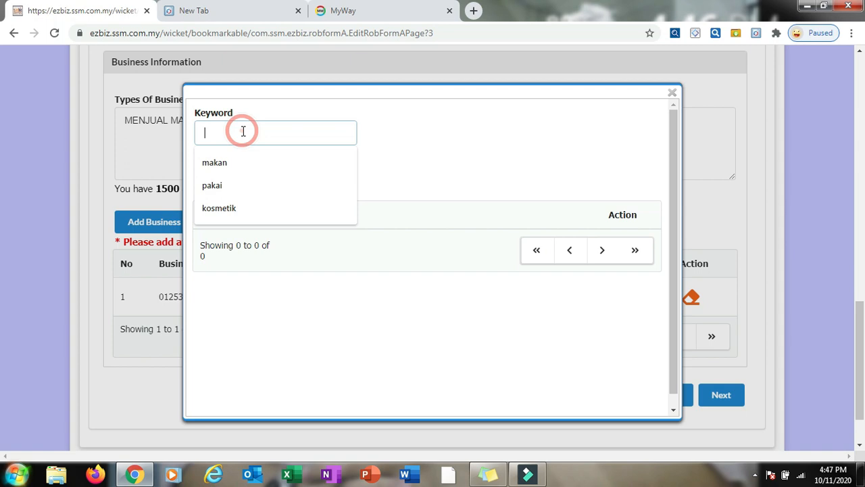
{"action": "left_click", "coordinate": [217, 191]}
{"action": "left_click", "coordinate": [217, 174]}
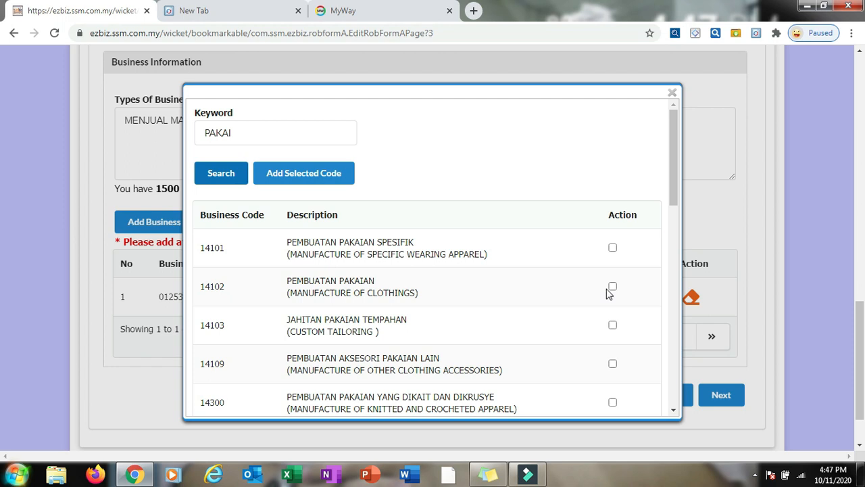
{"action": "left_click", "coordinate": [612, 286]}
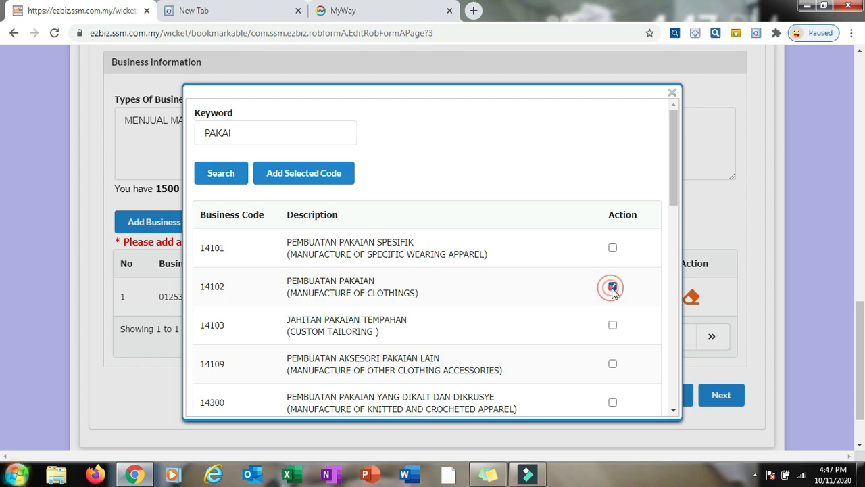
{"action": "left_click", "coordinate": [292, 180]}
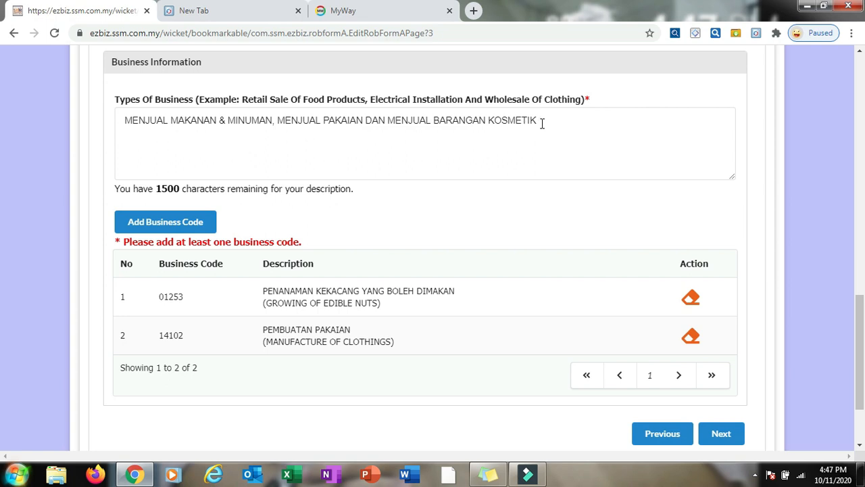
Search the business codes for the keyword KOSMETIK and add code 46422 (Wholesale of Perfumeries, Cosmetics, Soap and Toiletries).
{"action": "left_click", "coordinate": [161, 227]}
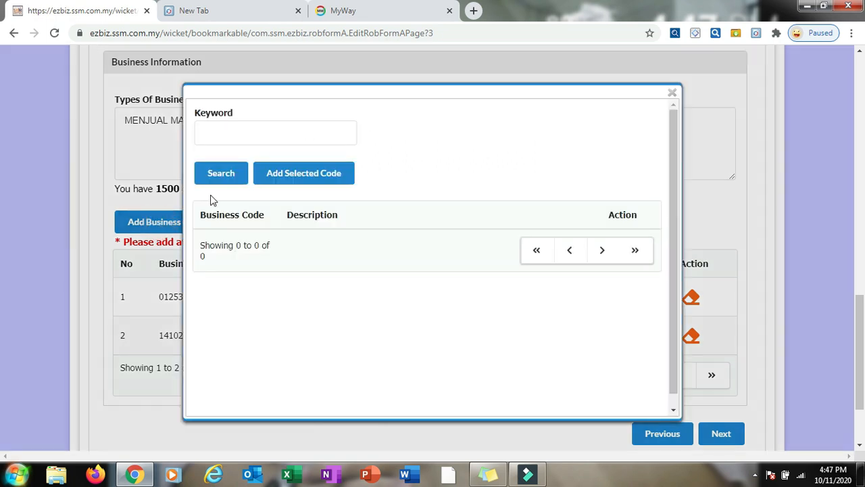
{"action": "left_click", "coordinate": [238, 134]}
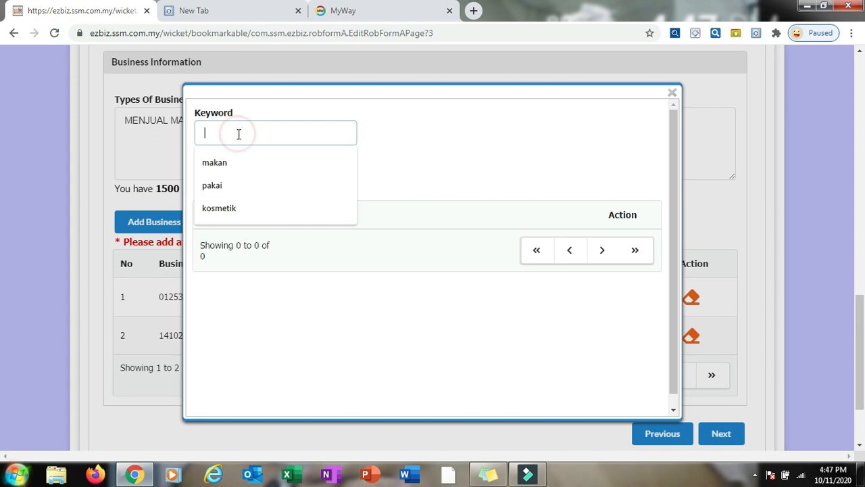
{"action": "left_click", "coordinate": [217, 208]}
{"action": "left_click", "coordinate": [227, 180]}
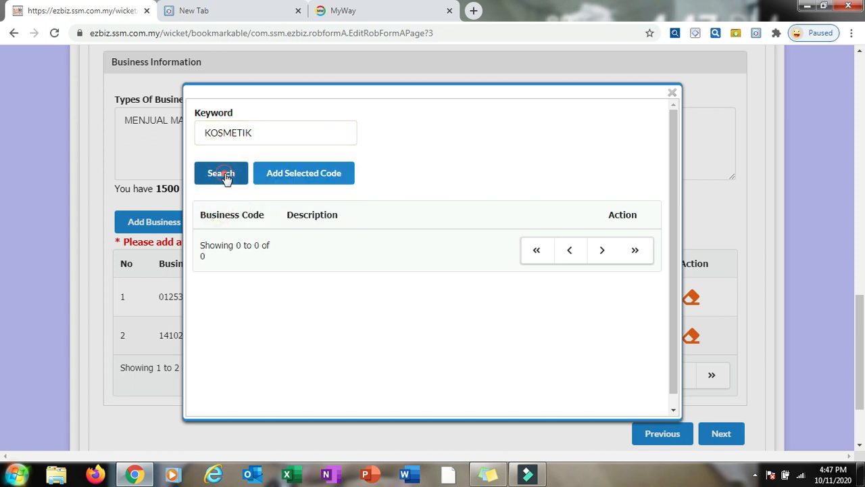
{"action": "left_click", "coordinate": [613, 254]}
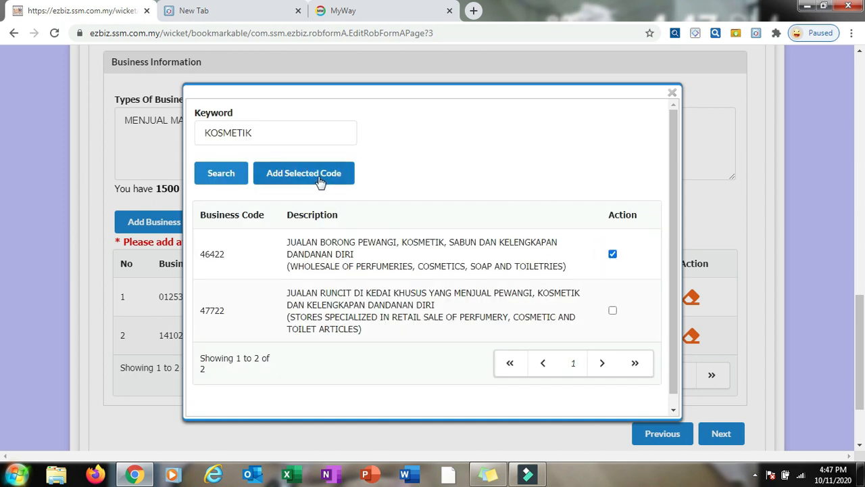
{"action": "left_click", "coordinate": [320, 177]}
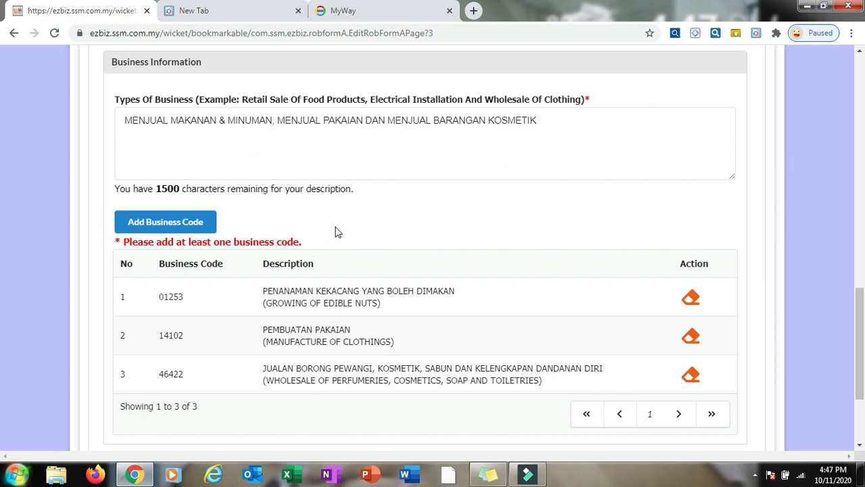
Add a partner by MyKad number, save the partner's address and mobile number, and continue past Owners Information.
{"action": "scroll", "coordinate": [645, 267], "scroll_direction": "down", "scroll_amount": 1}
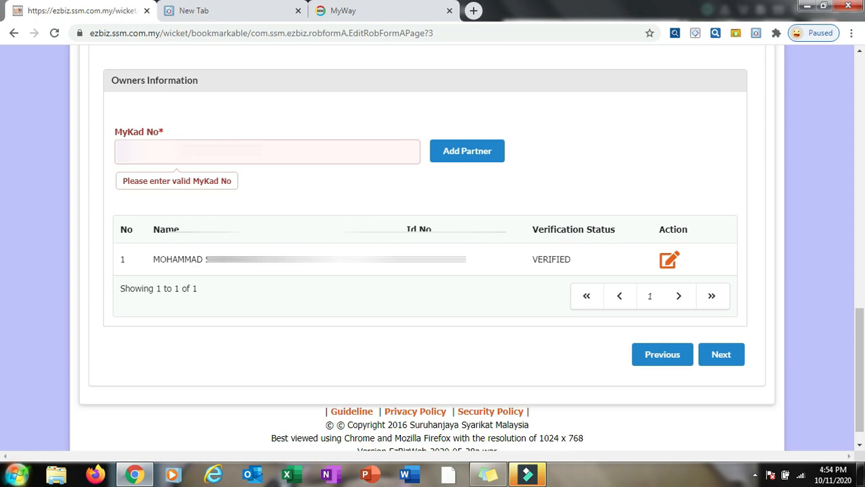
{"action": "key", "text": "ctrl+v"}
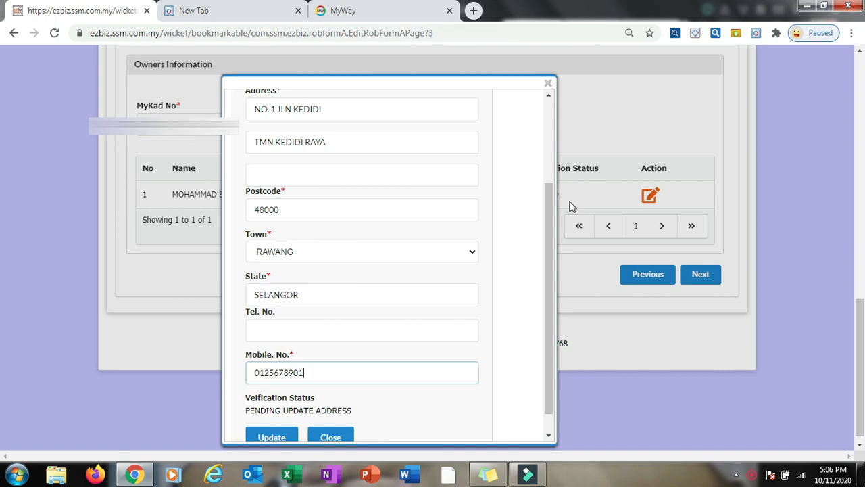
{"action": "left_click", "coordinate": [272, 438]}
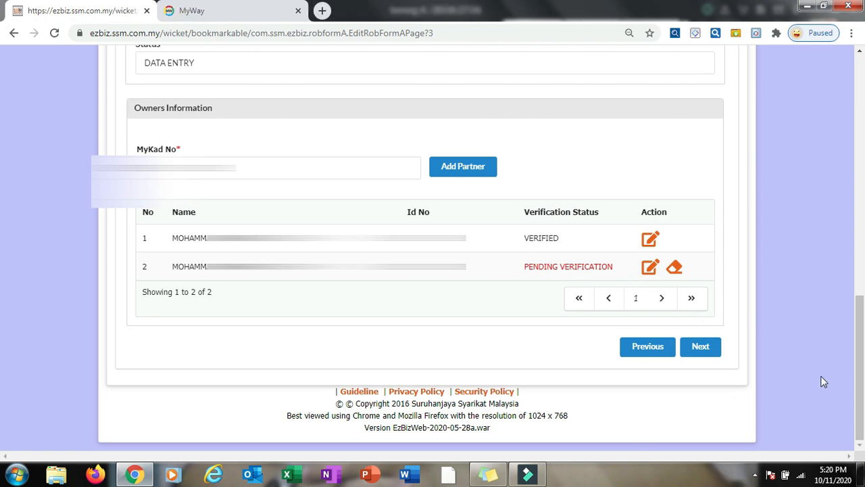
{"action": "left_click", "coordinate": [695, 348]}
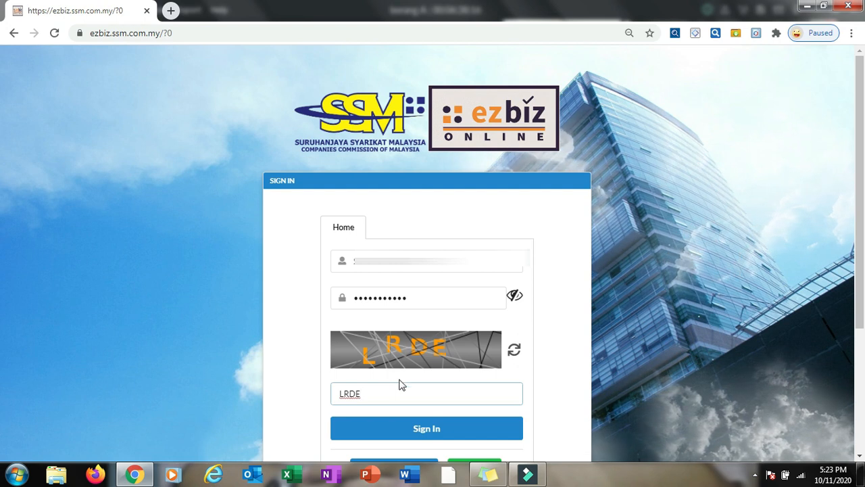
Sign in with the partner's account and open the pending application from Form A Partner Verification.
{"action": "left_click", "coordinate": [423, 432]}
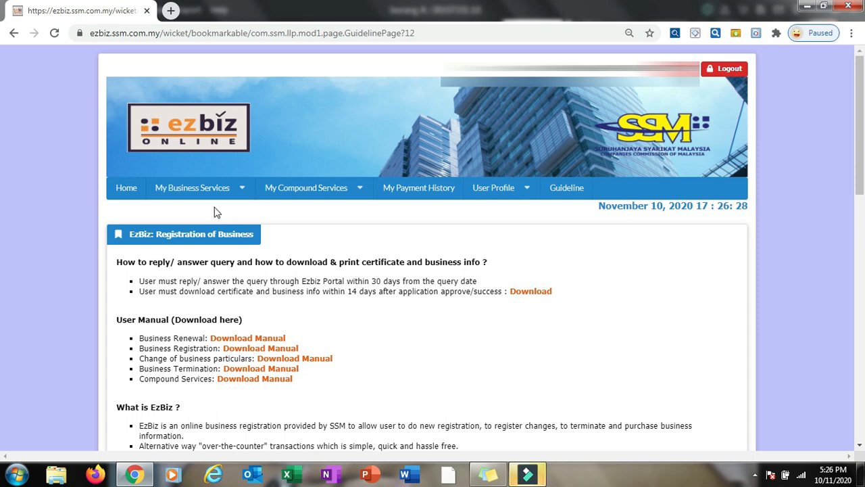
{"action": "left_click", "coordinate": [229, 193]}
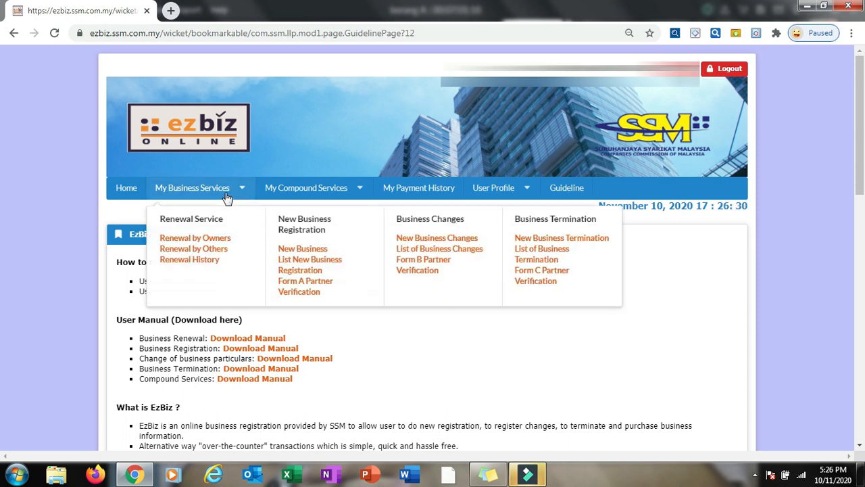
{"action": "left_click", "coordinate": [298, 293]}
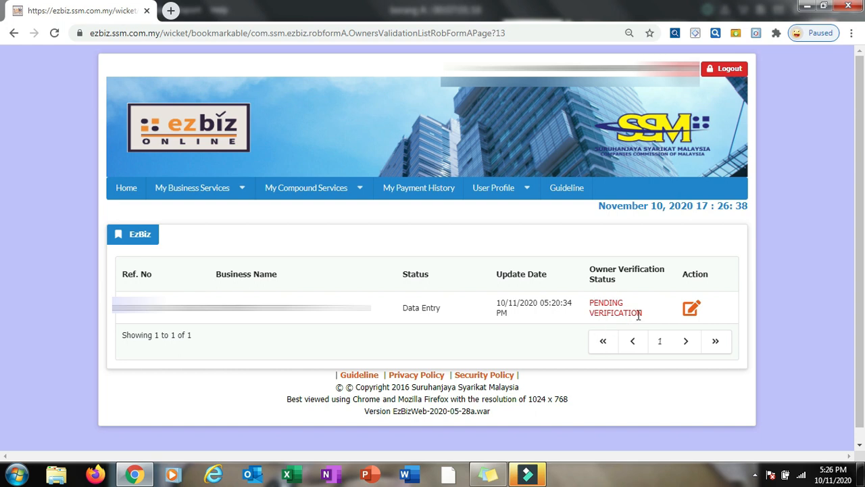
{"action": "left_click", "coordinate": [690, 310]}
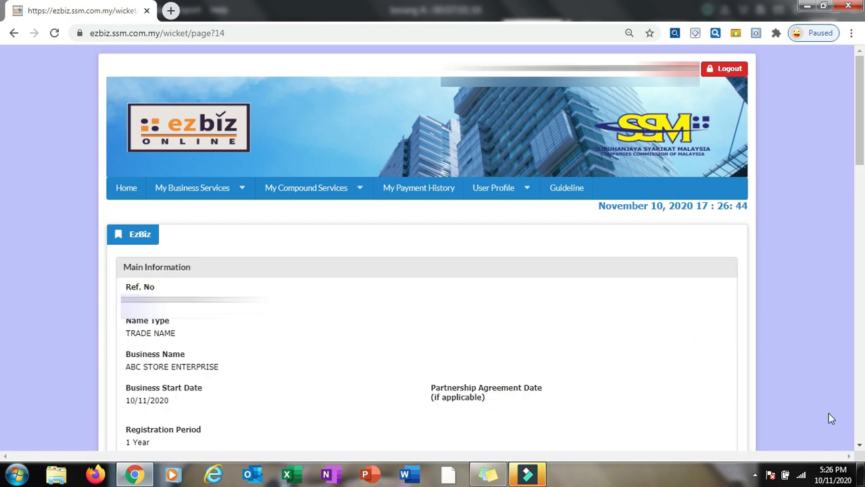
Accept the second owner's pending verification in Owner Information and confirm being added as partner.
{"action": "scroll", "coordinate": [758, 342], "scroll_direction": "down", "scroll_amount": 15}
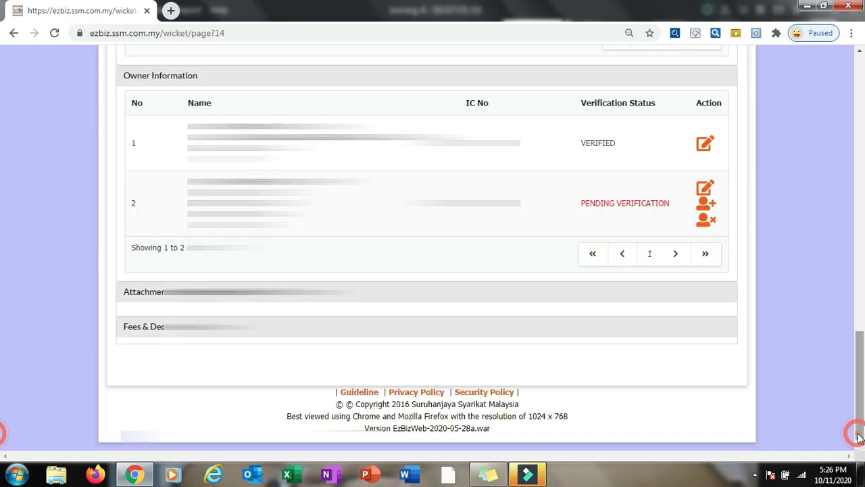
{"action": "left_click", "coordinate": [706, 208]}
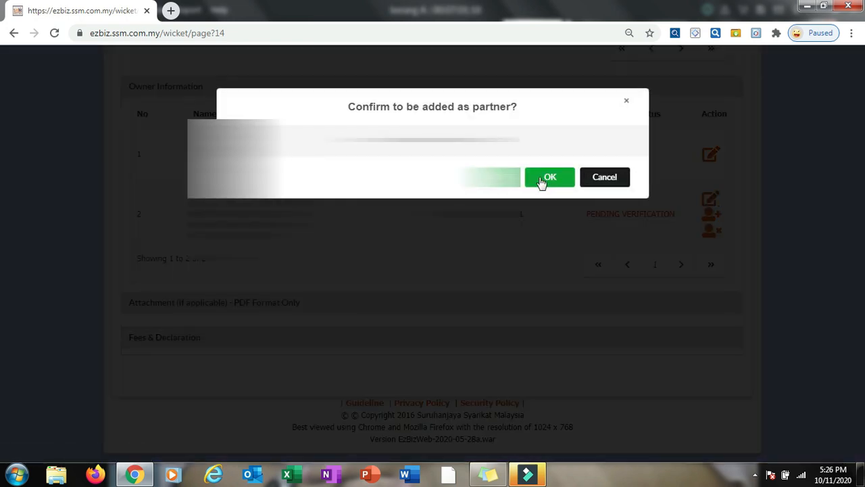
{"action": "left_click", "coordinate": [548, 177]}
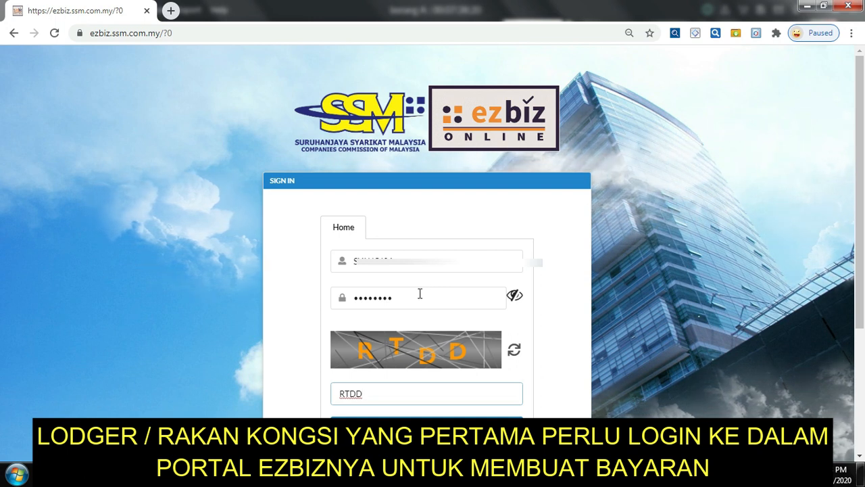
Sign in with the lodger's account and open the ABC STORE ENTERPRISE draft from List New Business Registration.
{"action": "left_click", "coordinate": [413, 436]}
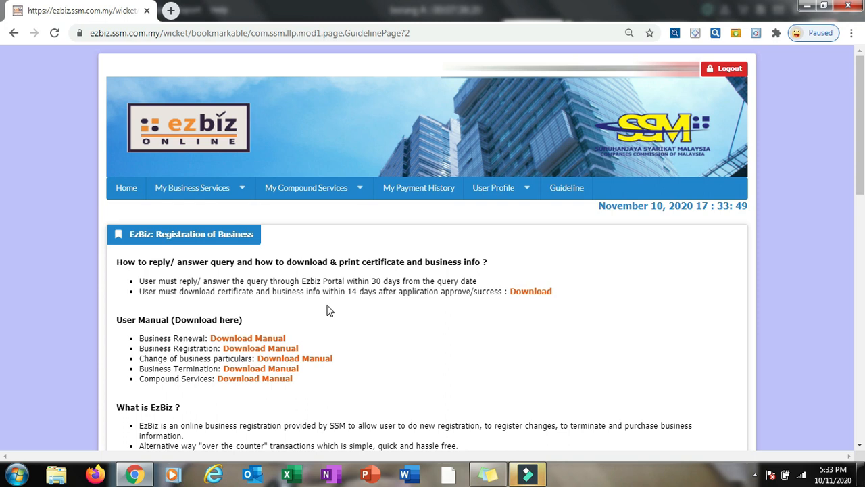
{"action": "mouse_move", "coordinate": [237, 193]}
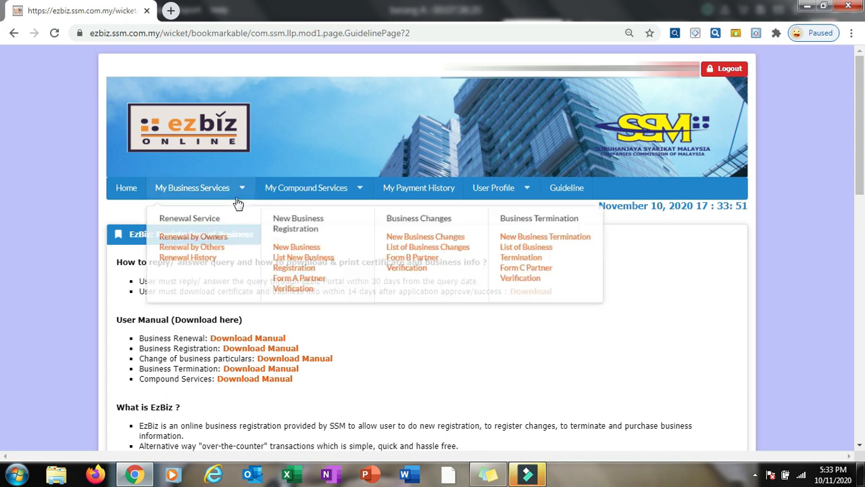
{"action": "left_click", "coordinate": [289, 264]}
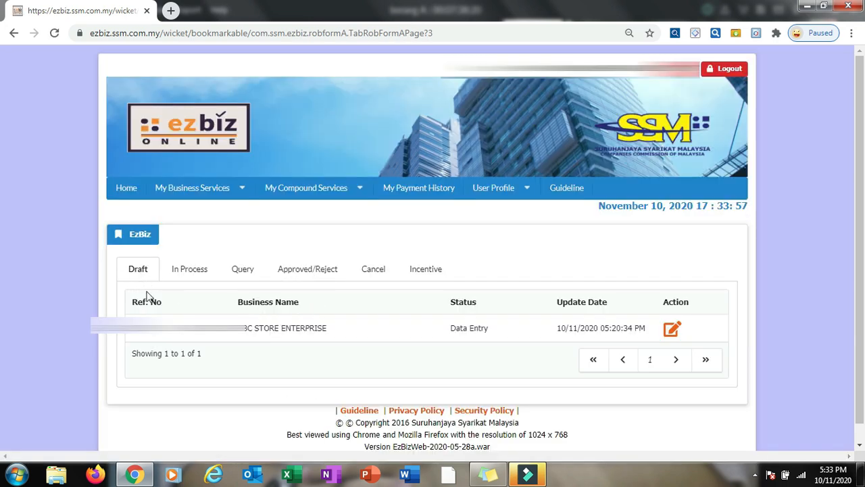
{"action": "left_click", "coordinate": [668, 335]}
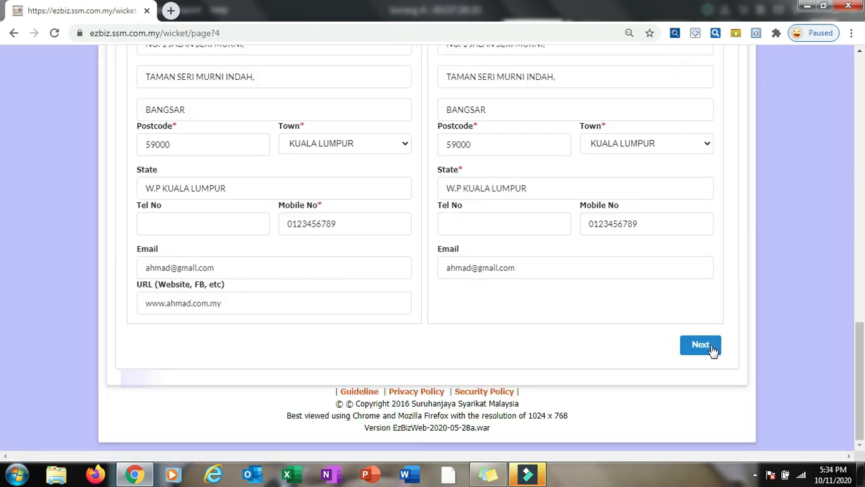
Advance the draft unchanged through Main Information, Branches and Business Code to Owners Information.
{"action": "left_click", "coordinate": [713, 349]}
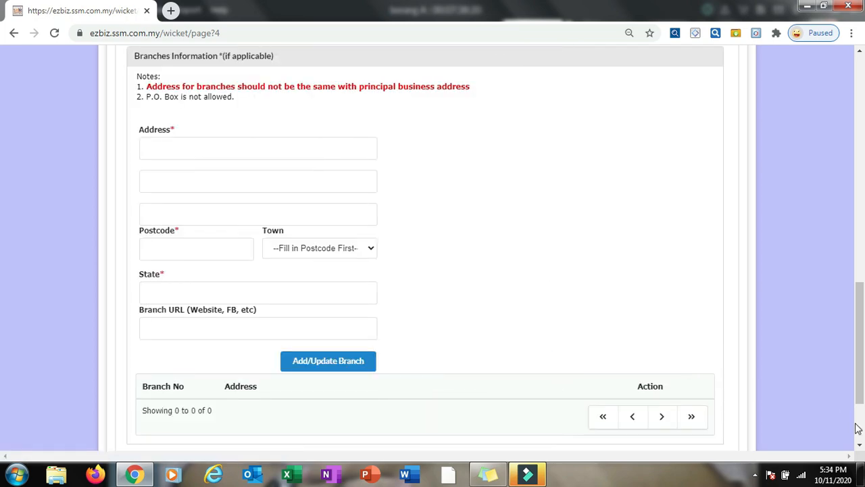
{"action": "scroll", "coordinate": [844, 417], "scroll_direction": "down", "scroll_amount": 3}
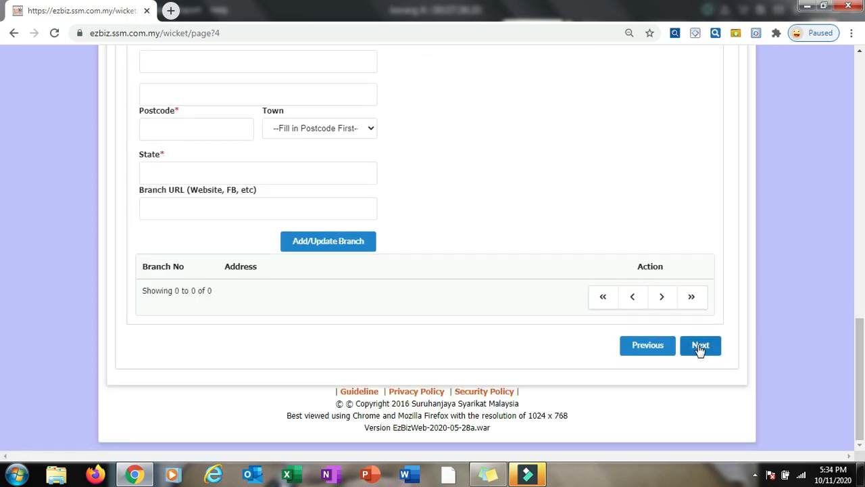
{"action": "left_click", "coordinate": [700, 348]}
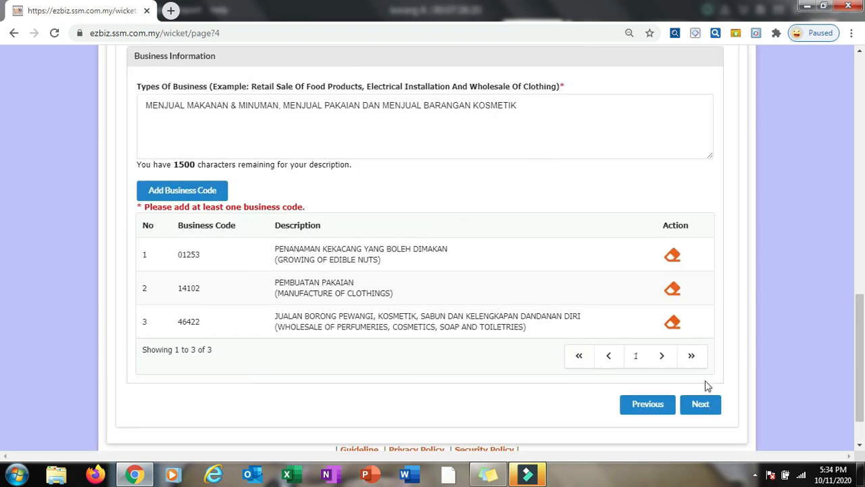
{"action": "left_click", "coordinate": [703, 404]}
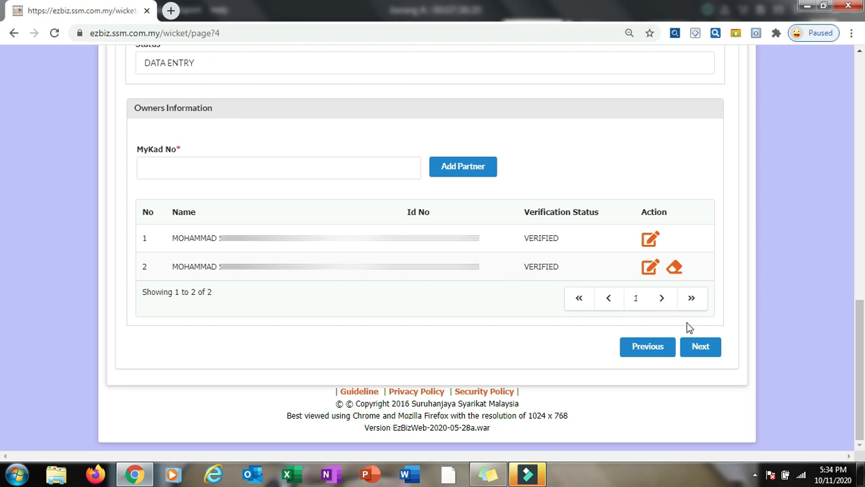
Continue to Fees & Declaration without an attachment, confirm the declaration that the information is true, and preview the application.
{"action": "left_click", "coordinate": [699, 344]}
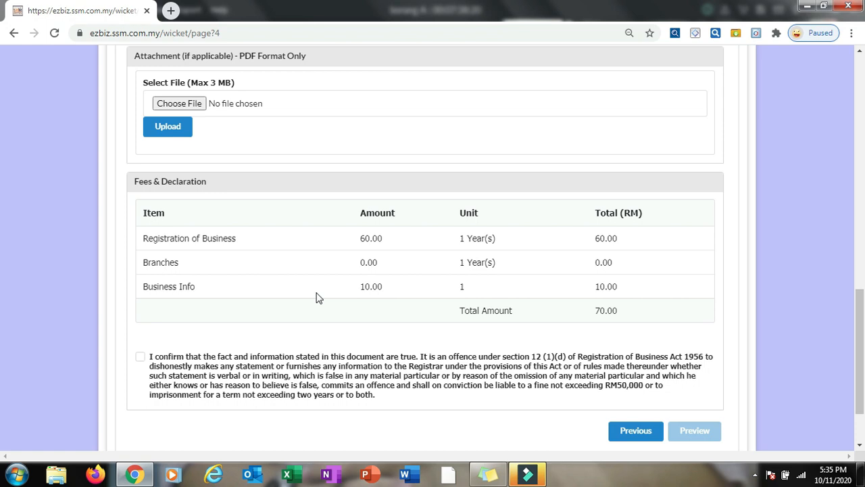
{"action": "left_click", "coordinate": [140, 361]}
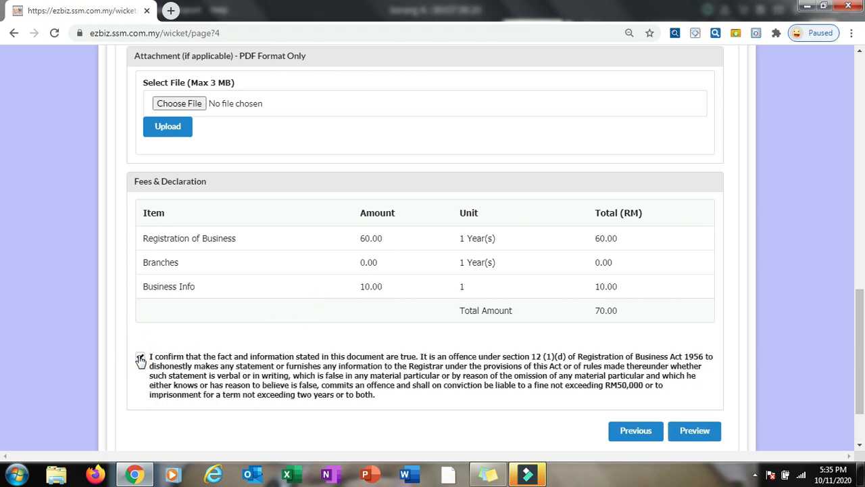
{"action": "left_click", "coordinate": [694, 430]}
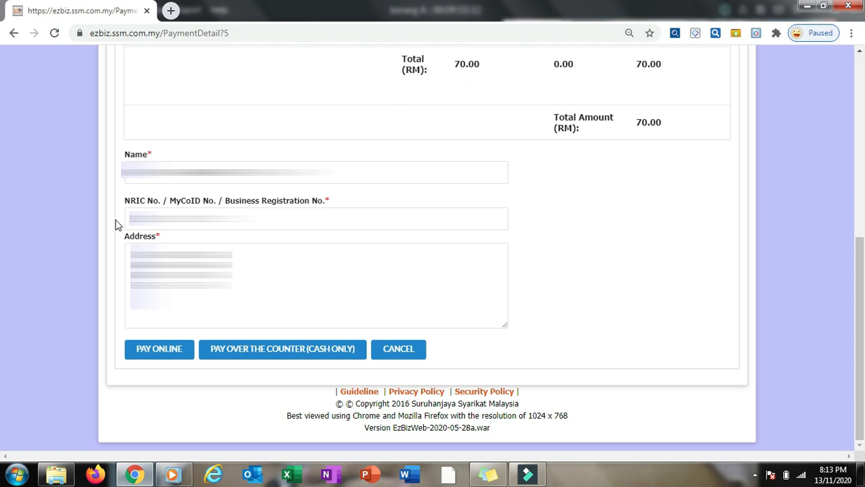
Choose to pay the registration fee online through FPX Retail Internet Banking with Maybank2U and proceed.
{"action": "left_click", "coordinate": [150, 358]}
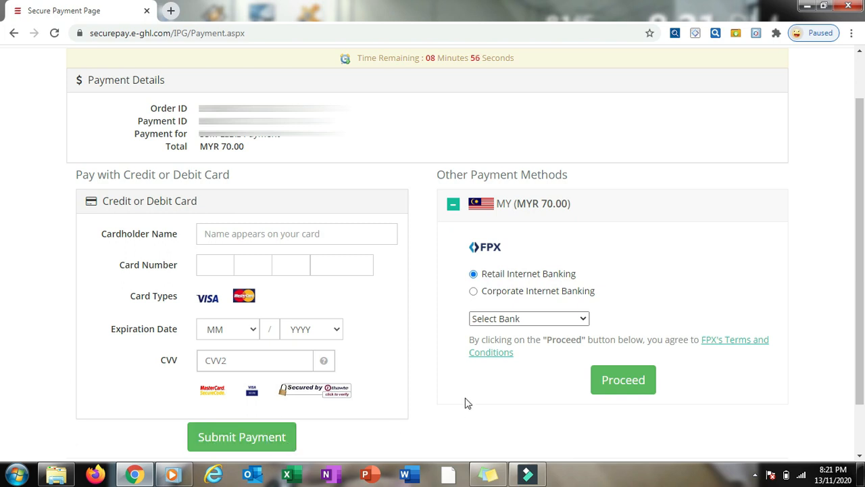
{"action": "left_click", "coordinate": [518, 321]}
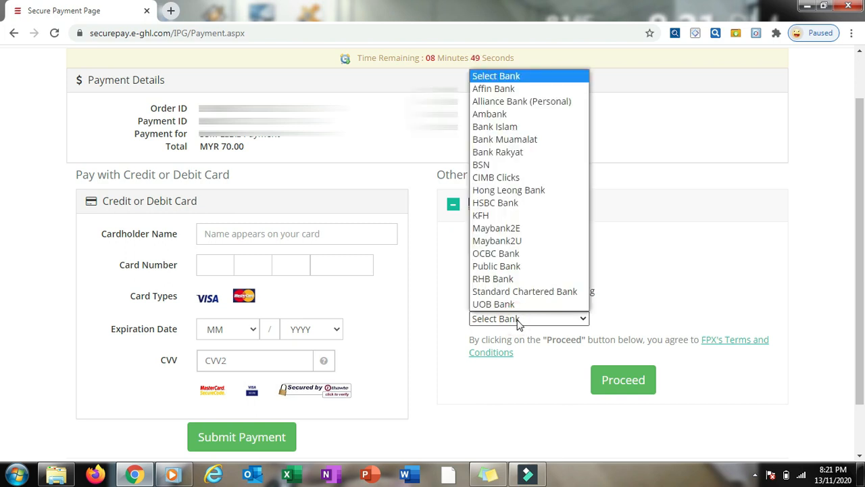
{"action": "left_click", "coordinate": [516, 241]}
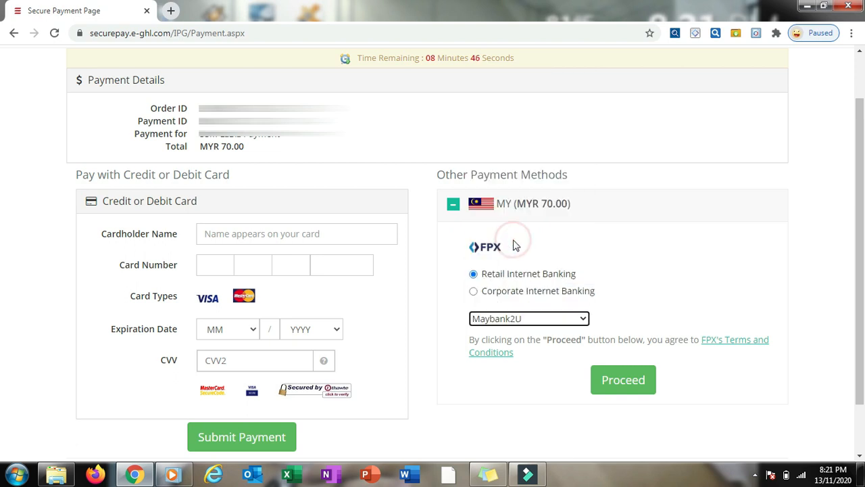
{"action": "left_click", "coordinate": [629, 380]}
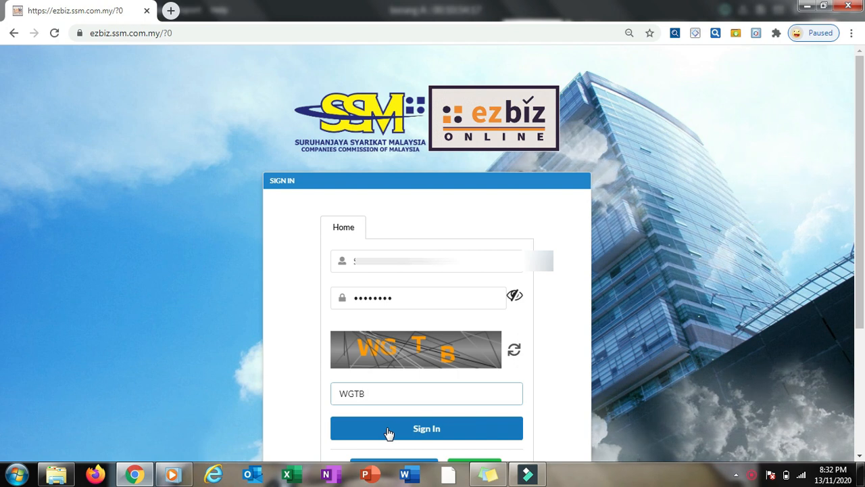
Sign in to the portal again and open the Approved/Reject list of new business registrations.
{"action": "left_click", "coordinate": [389, 430]}
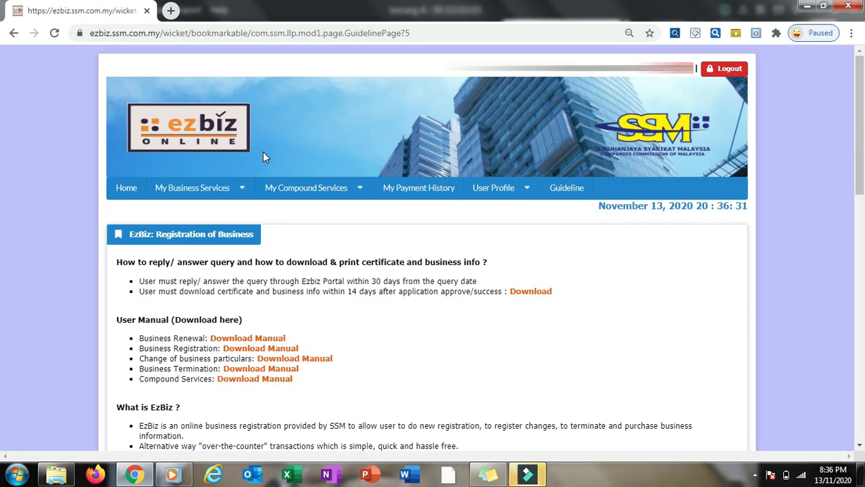
{"action": "mouse_move", "coordinate": [233, 189]}
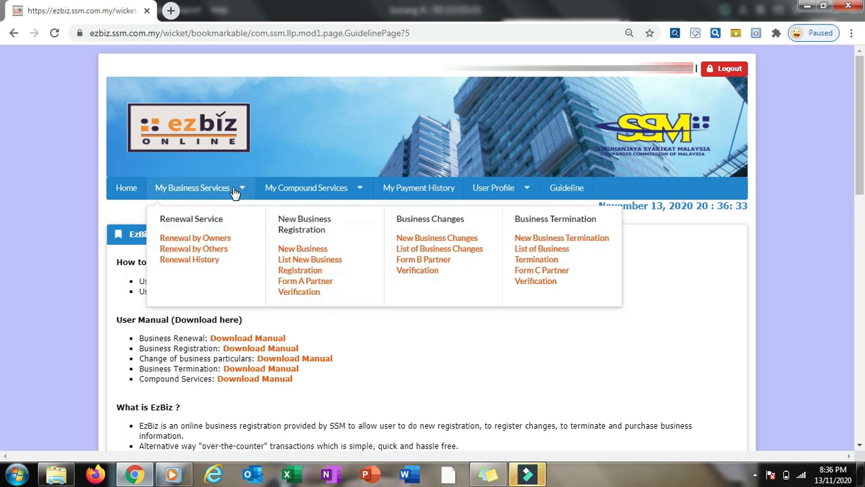
{"action": "left_click", "coordinate": [299, 263]}
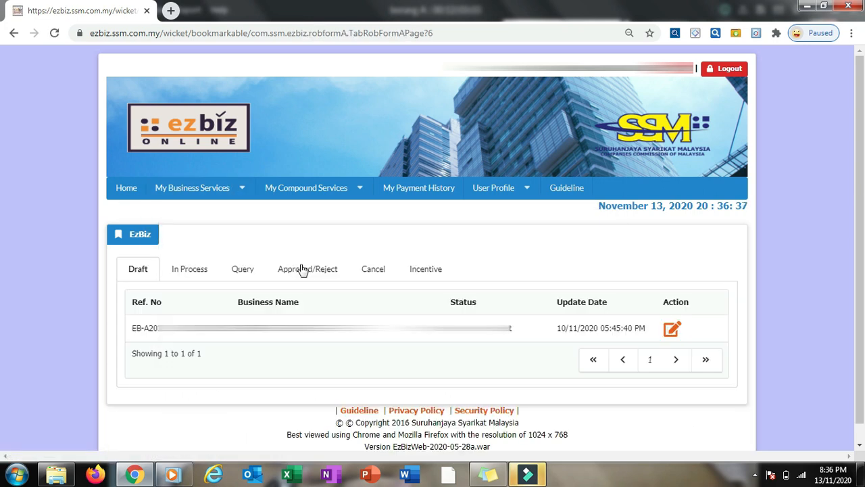
{"action": "left_click", "coordinate": [318, 274]}
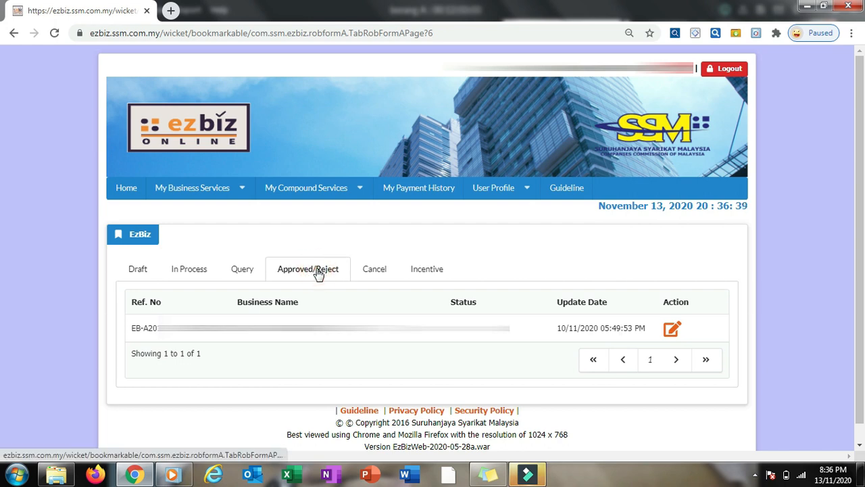